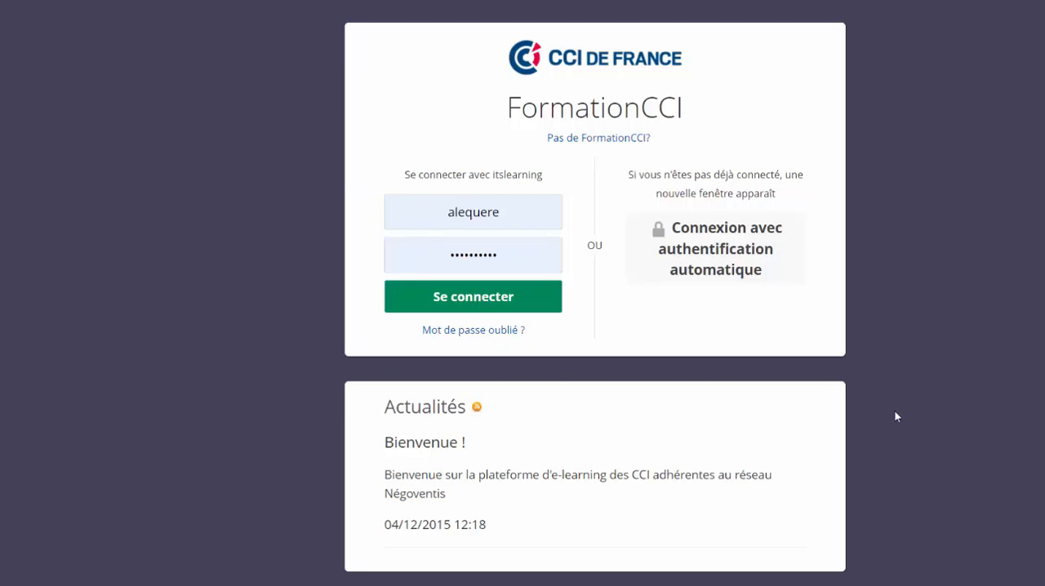
- Log in to the FormationCCI platform with the prefilled account and open the list of all courses
left_click(460, 304)
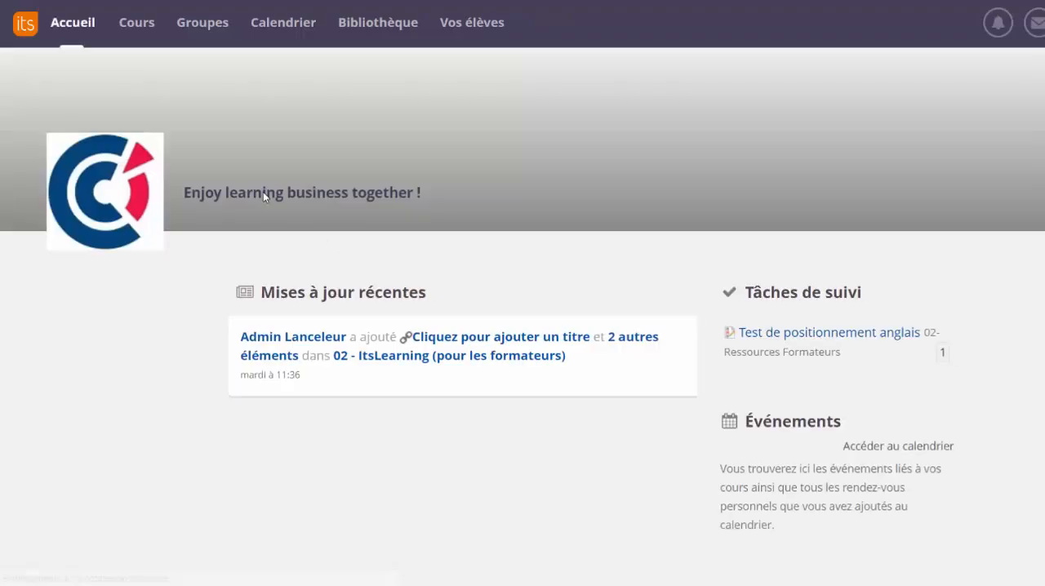
left_click(141, 27)
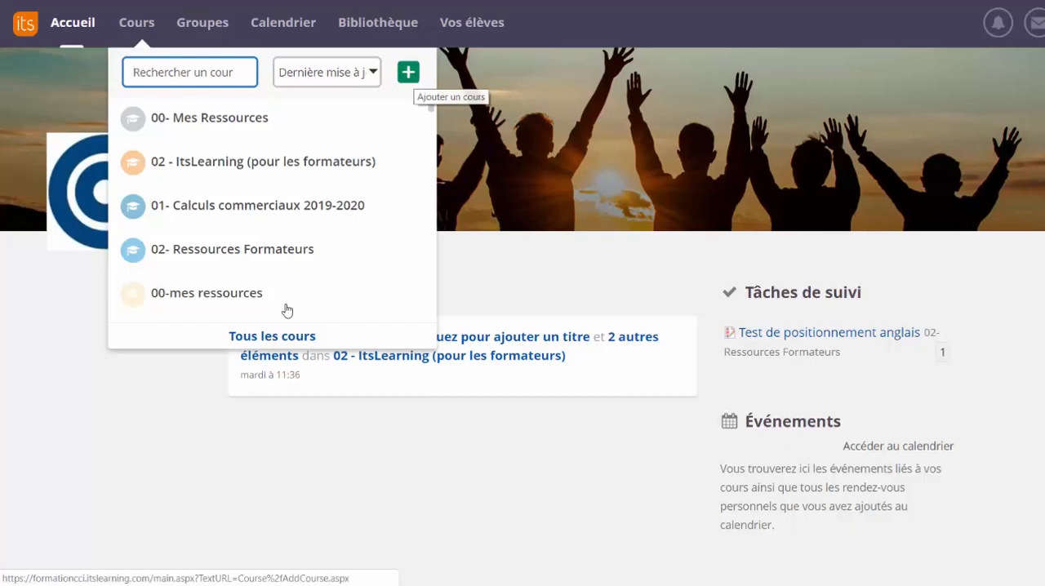
left_click(259, 343)
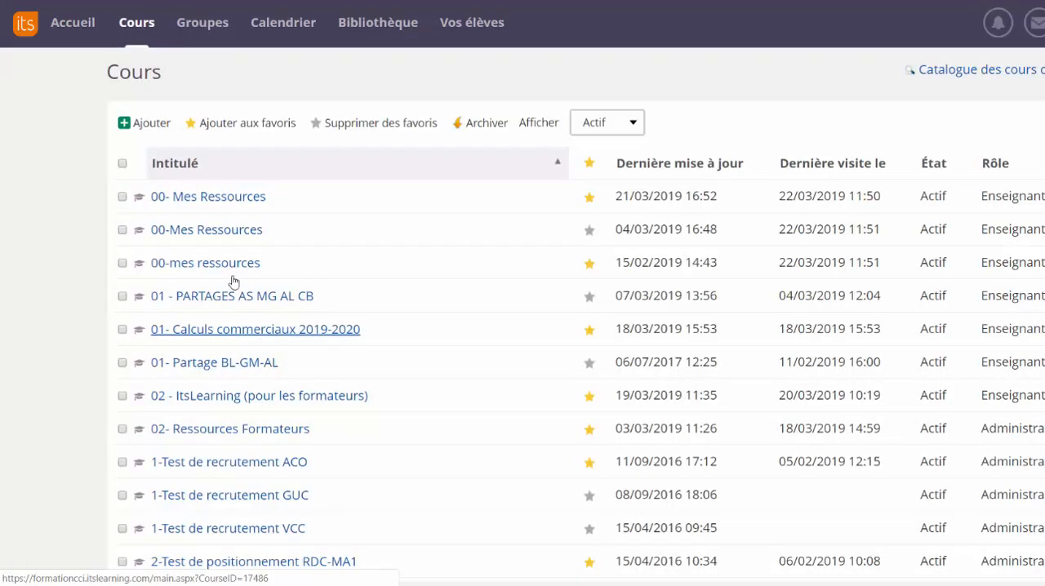
- Create a standard course titled "00- Mes ressources" and open its resources
left_click(127, 126)
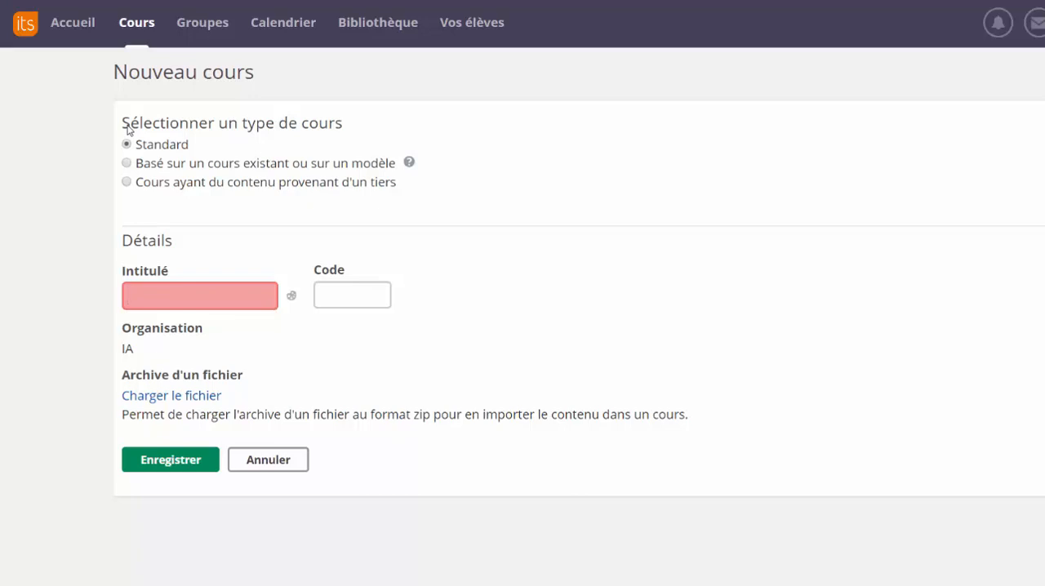
type("00- ")
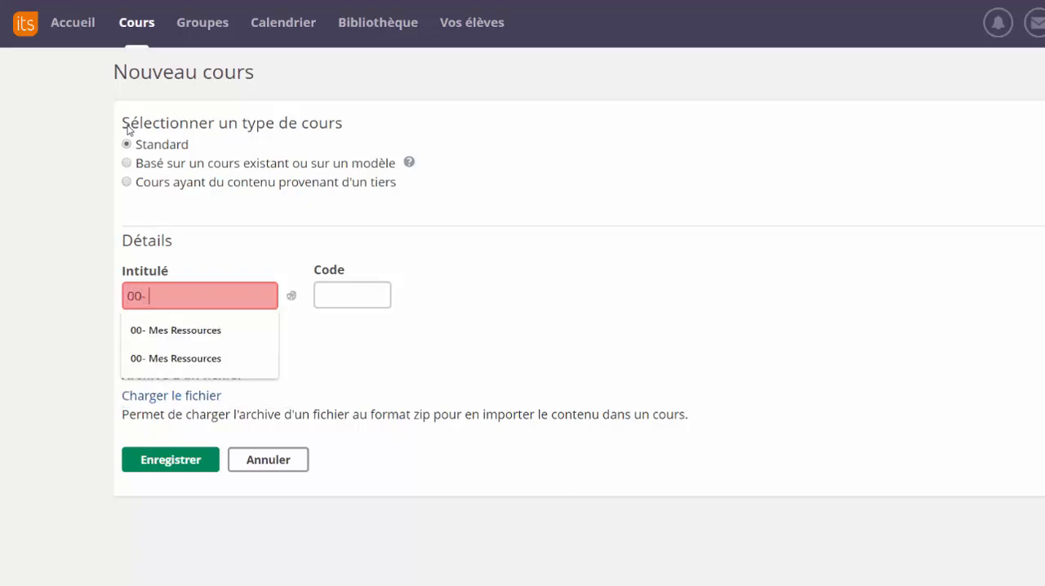
type("Mes ree")
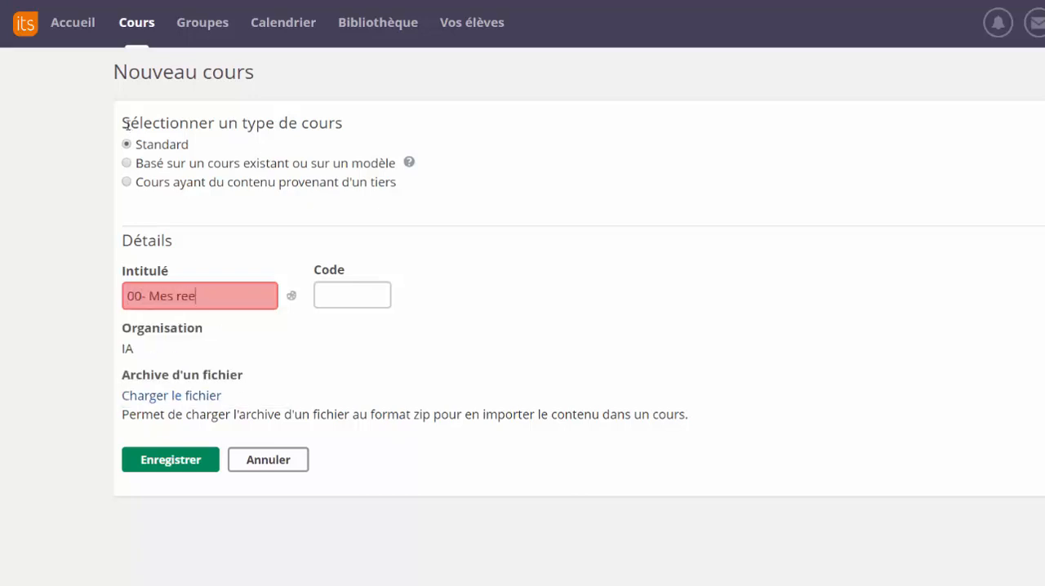
type("sources")
left_click(196, 299)
key("BackSpace")
type("s")
left_click(168, 462)
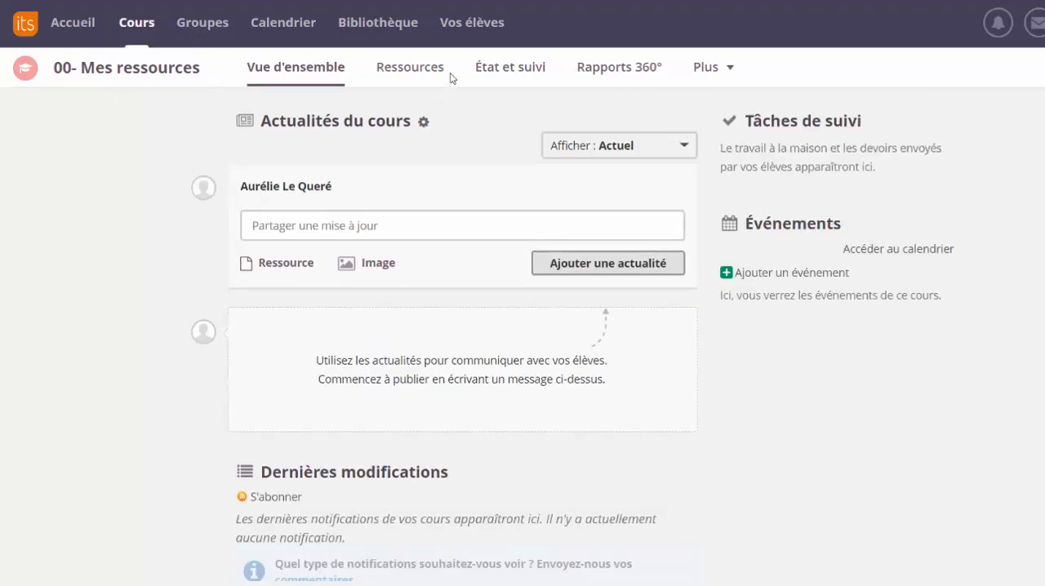
left_click(425, 82)
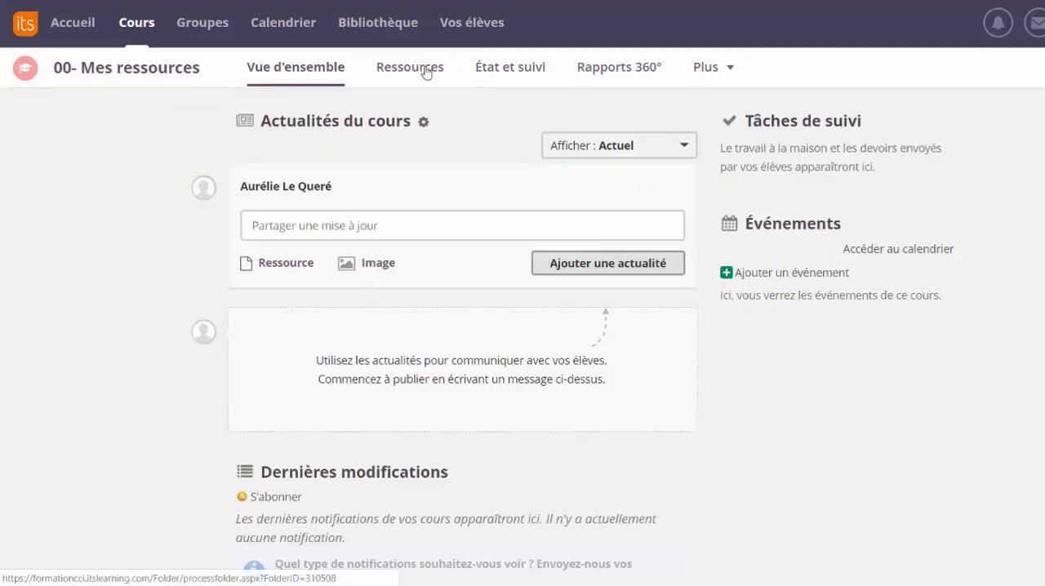
left_click(424, 72)
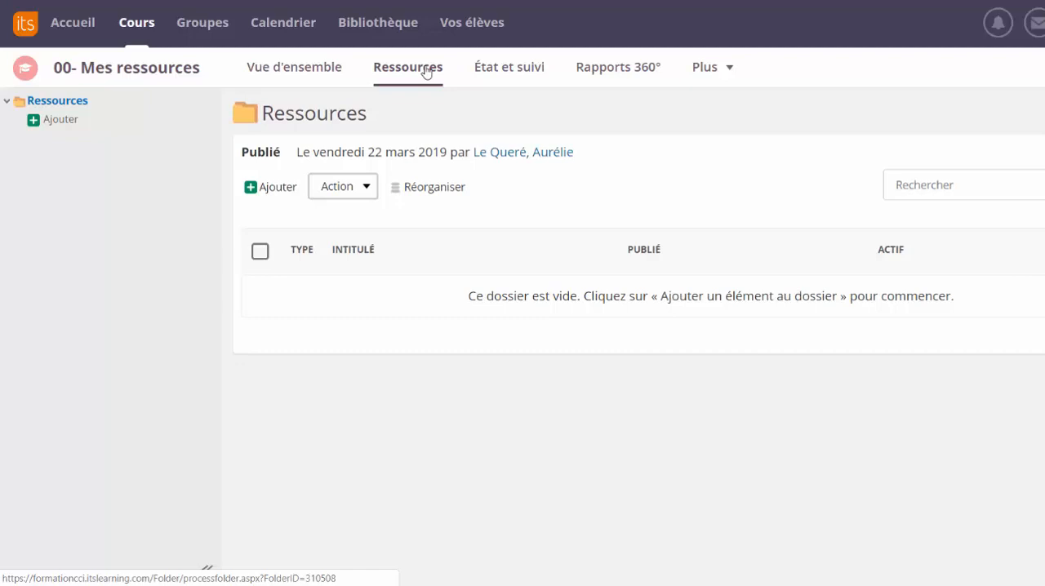
- Examine how resources are organised in the existing course "00-Mes Ressources", going into the CAP folder and its "Français - CAP 1" subfolder
left_click(153, 29)
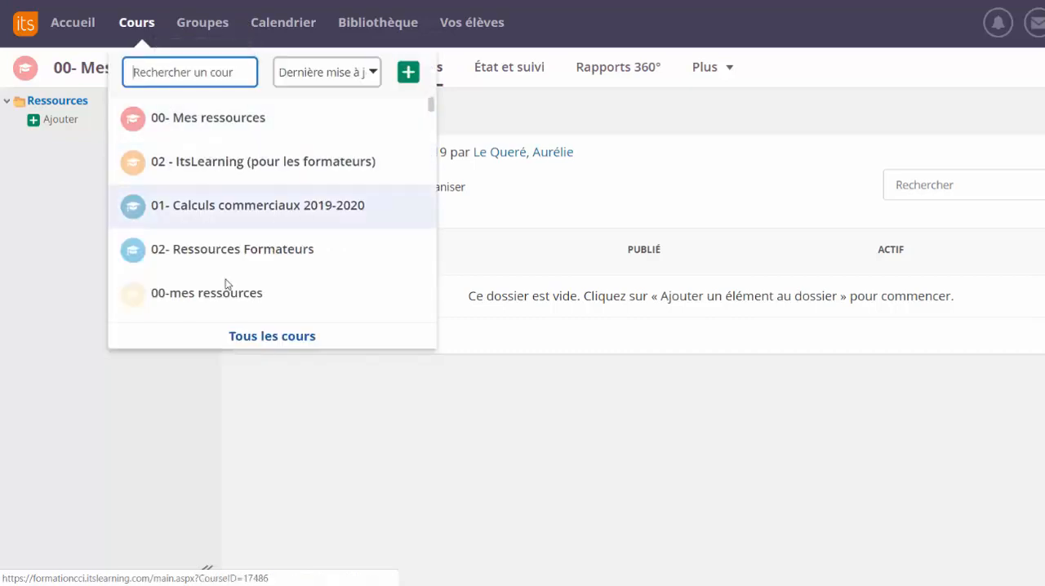
left_click(255, 343)
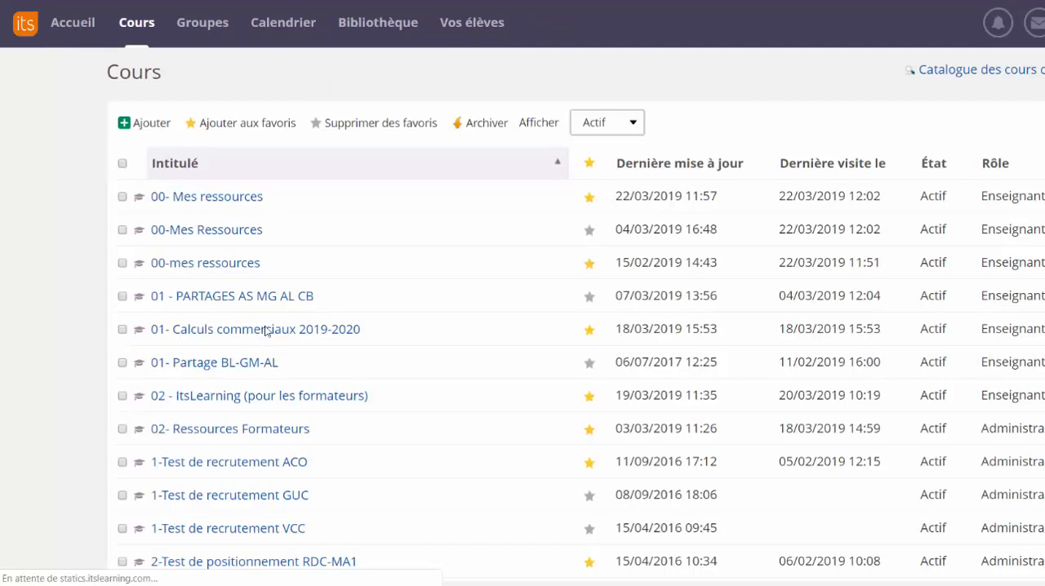
left_click(197, 232)
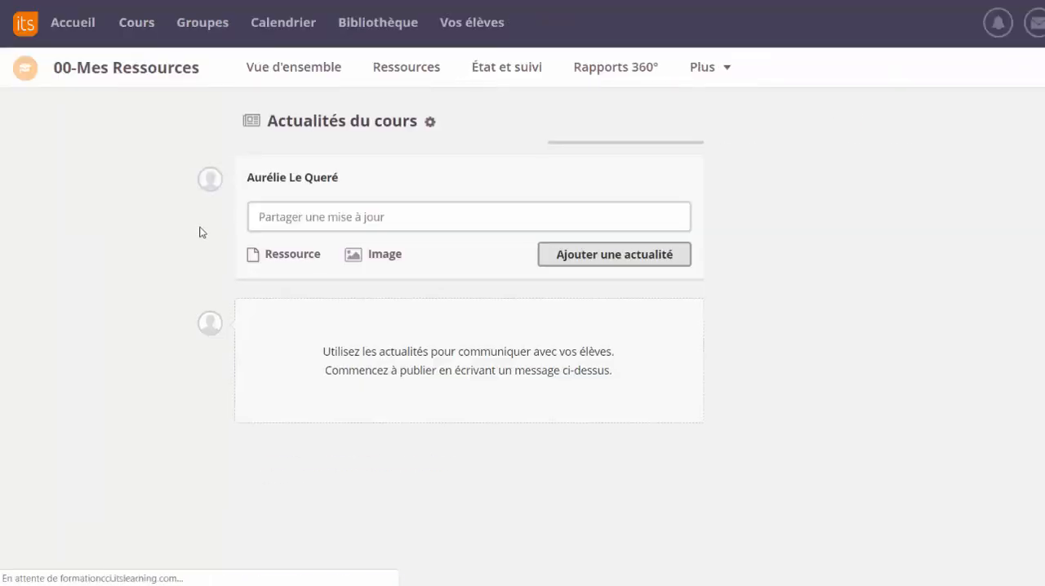
left_click(418, 70)
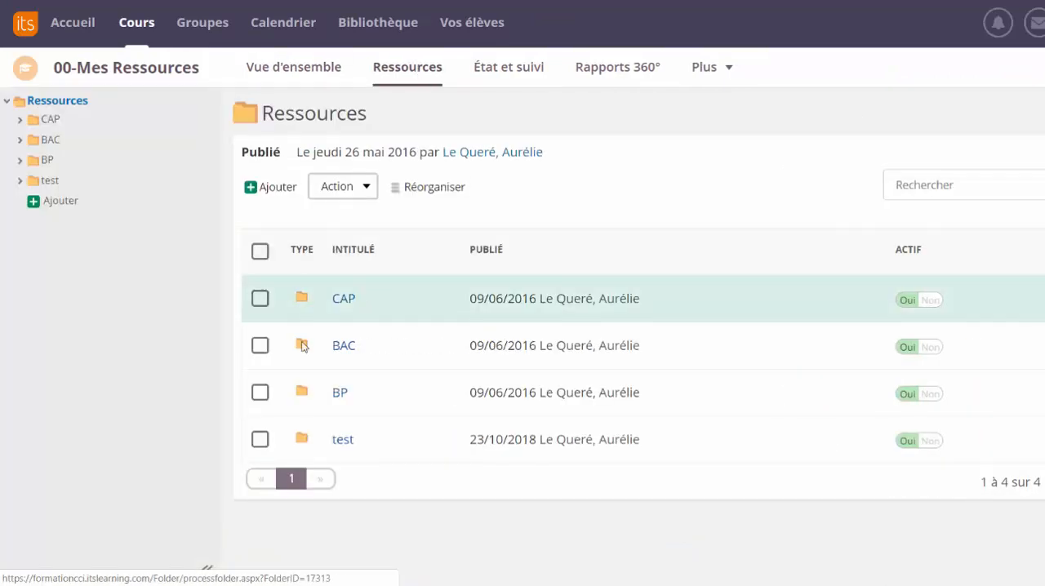
left_click(49, 121)
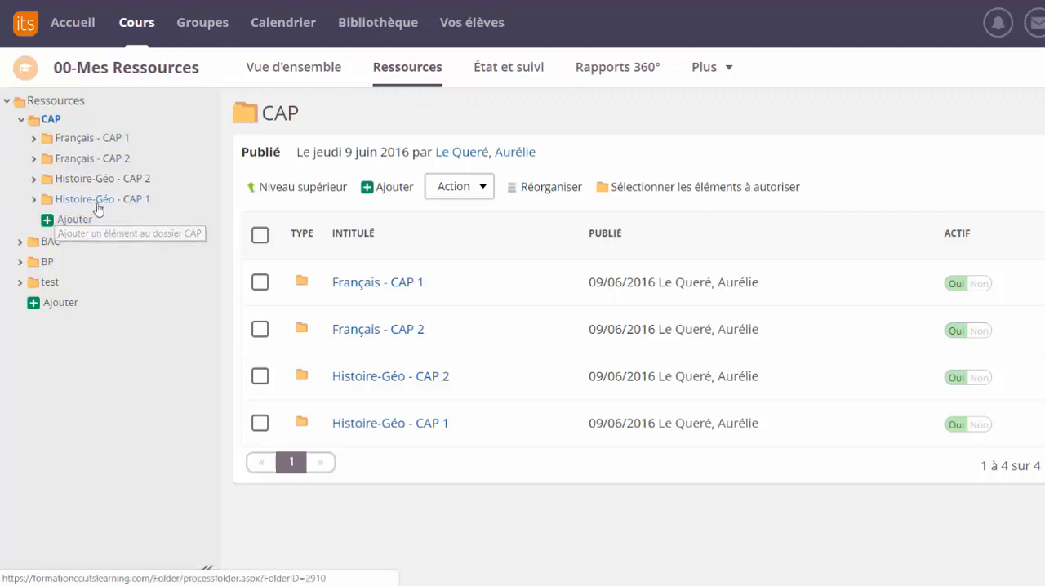
left_click(79, 146)
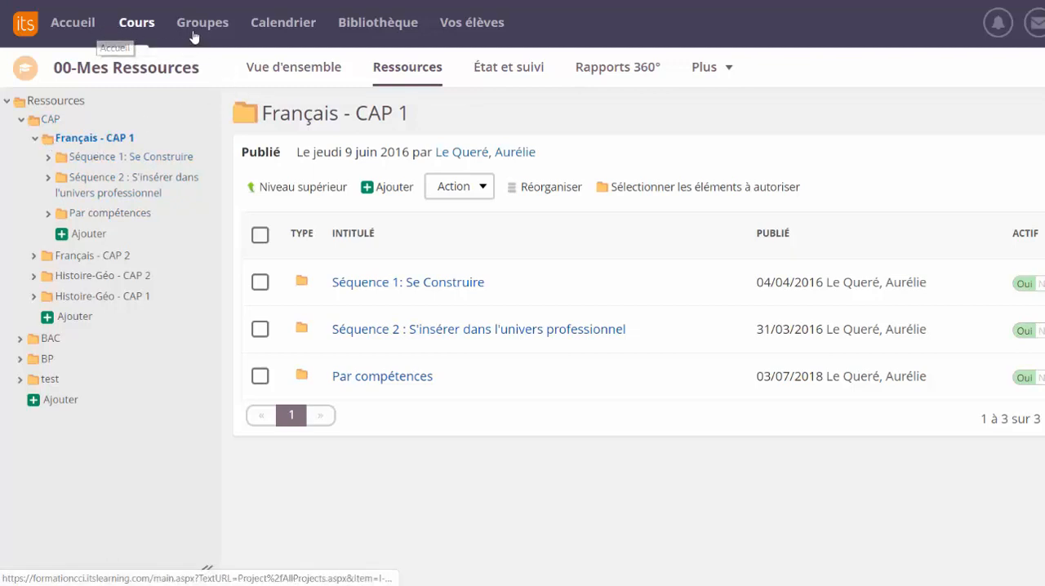
- Return to the resources of the new course "00- Mes ressources" and add a folder named "BAC PRO"
left_click(136, 23)
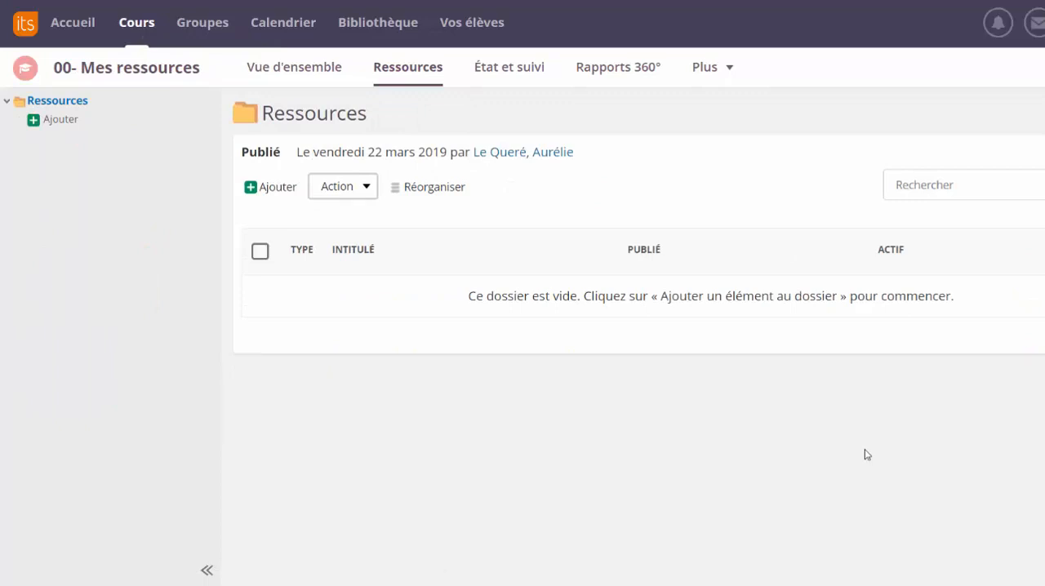
left_click(279, 190)
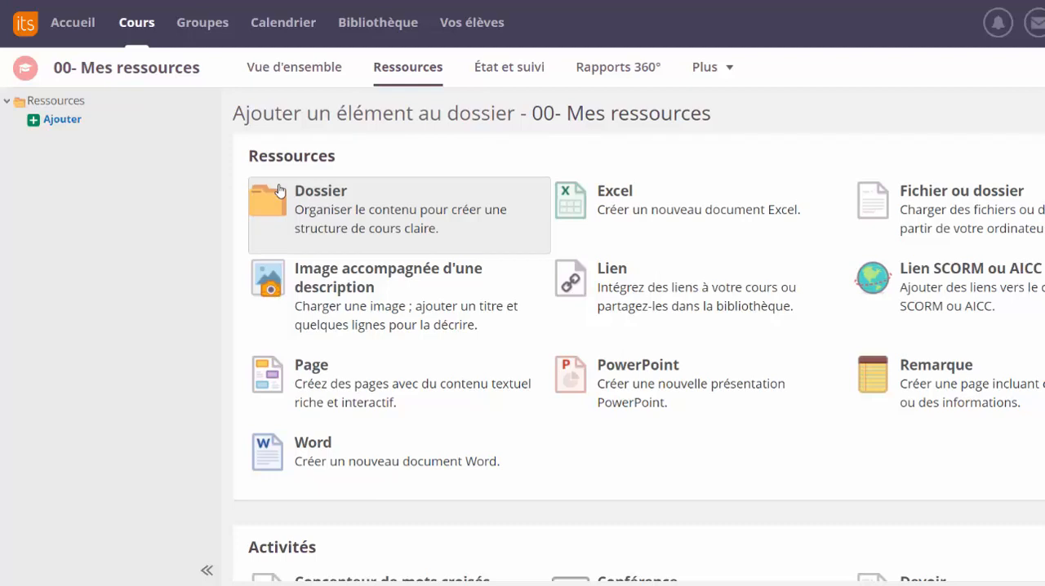
left_click(279, 190)
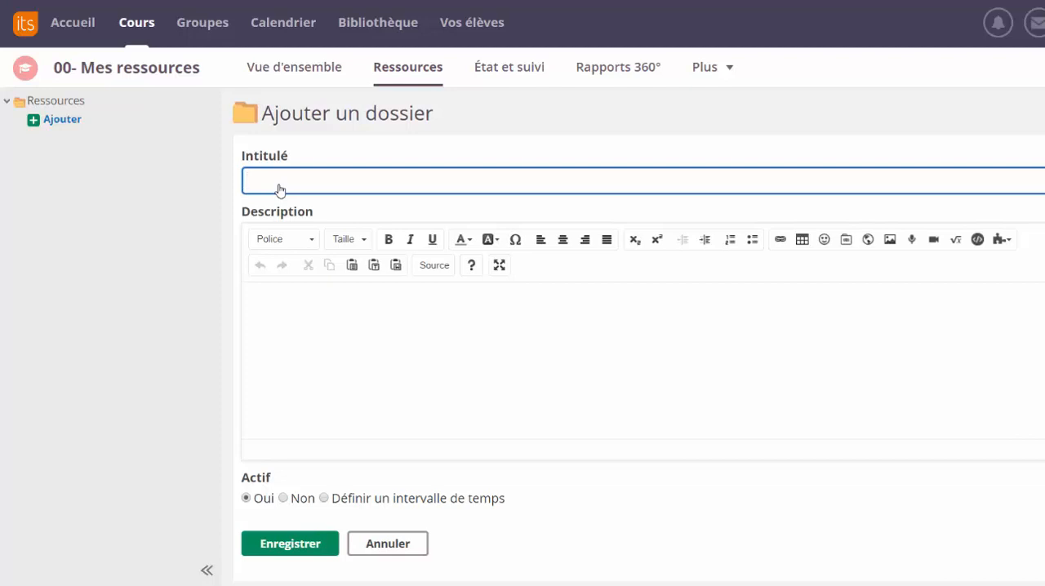
type("FRan")
key("BackSpace")
key("BackSpace")
key("BackSpace")
key("BackSpace")
type("BAC ")
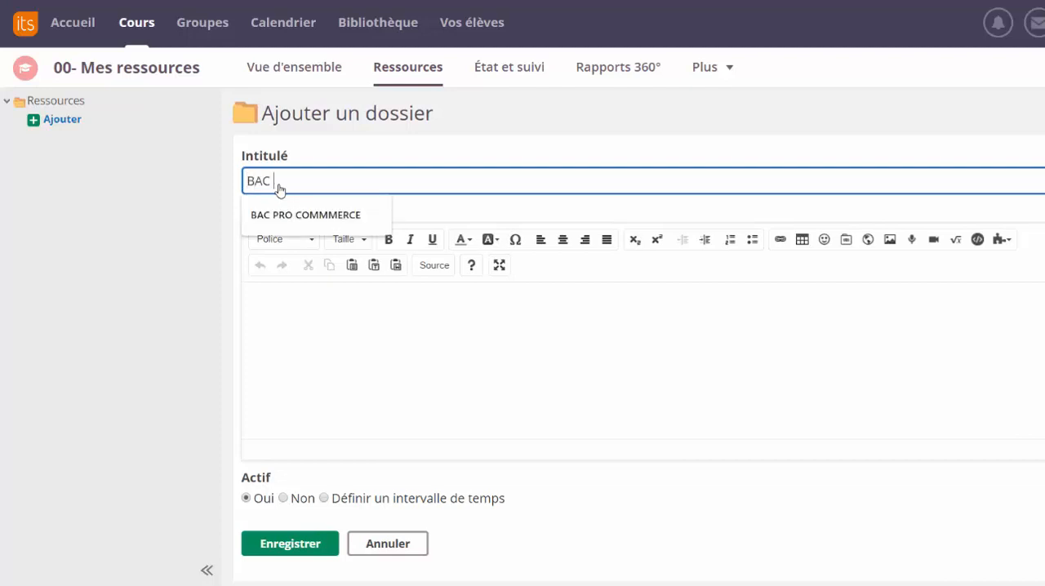
type("PRO")
left_click(292, 552)
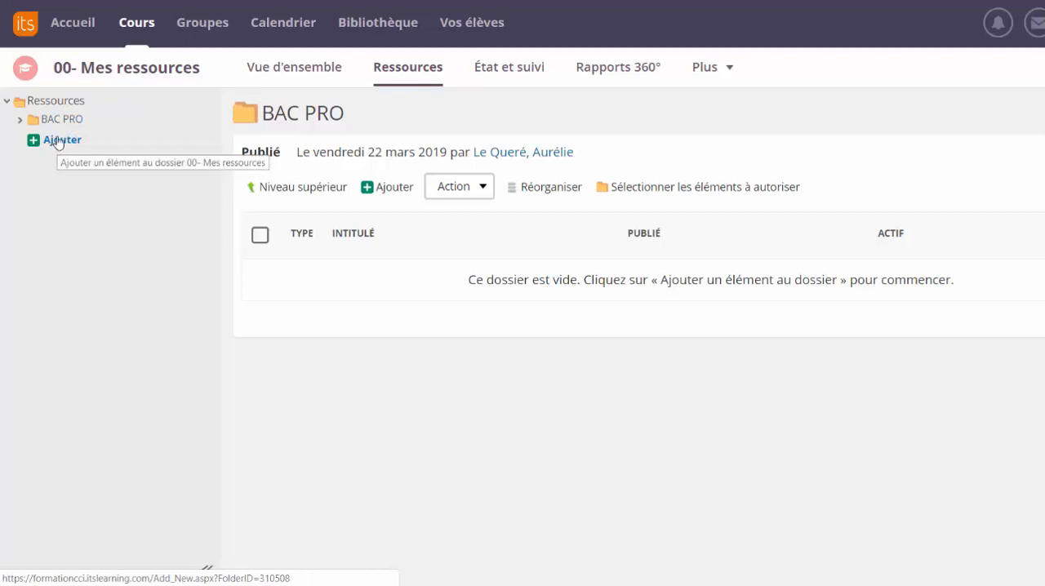
- Add a second folder named "CAP" at the root of the course's resources
left_click(59, 141)
left_click(311, 209)
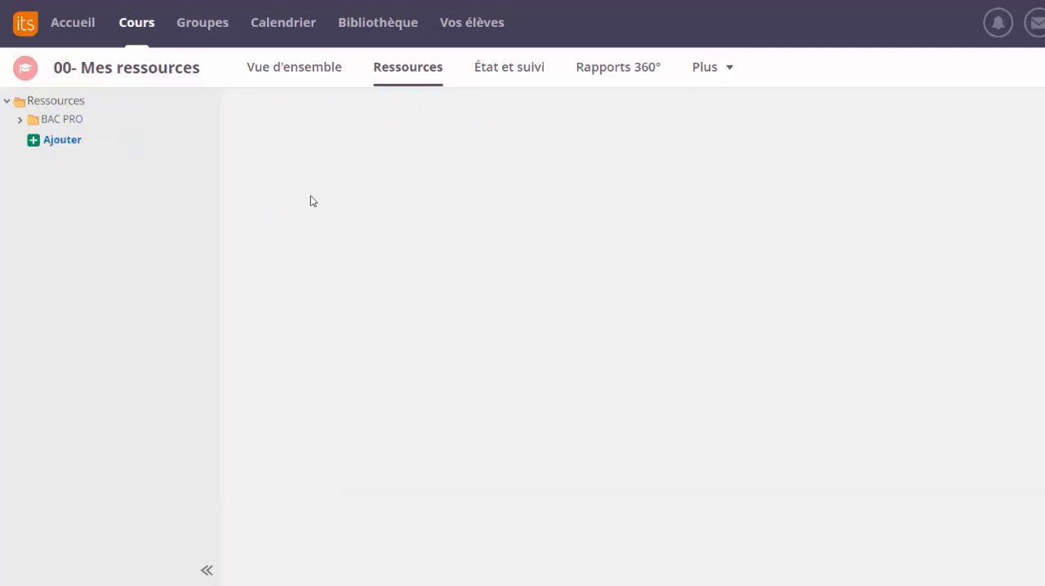
type("CAP")
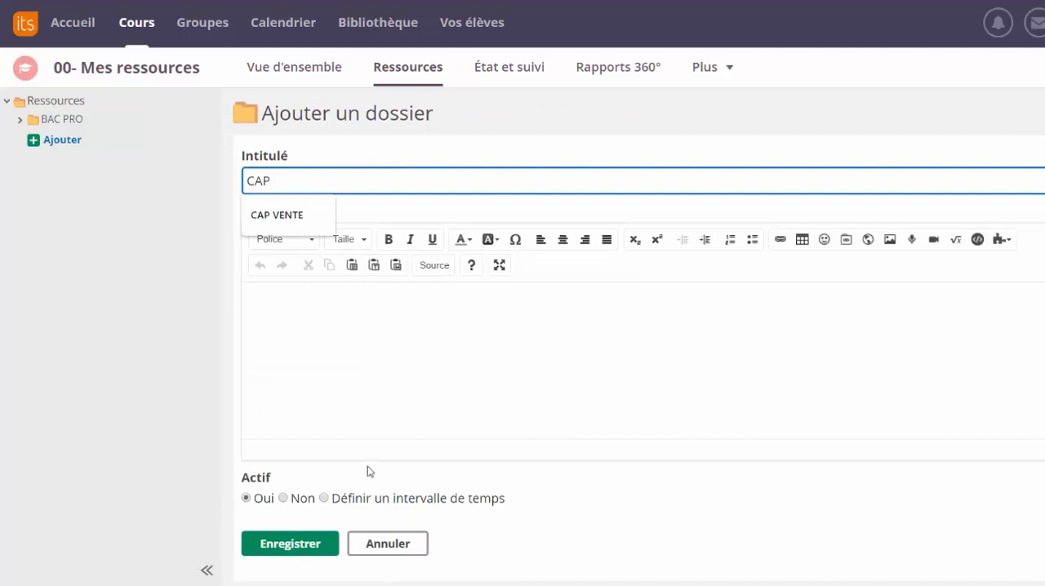
left_click(329, 542)
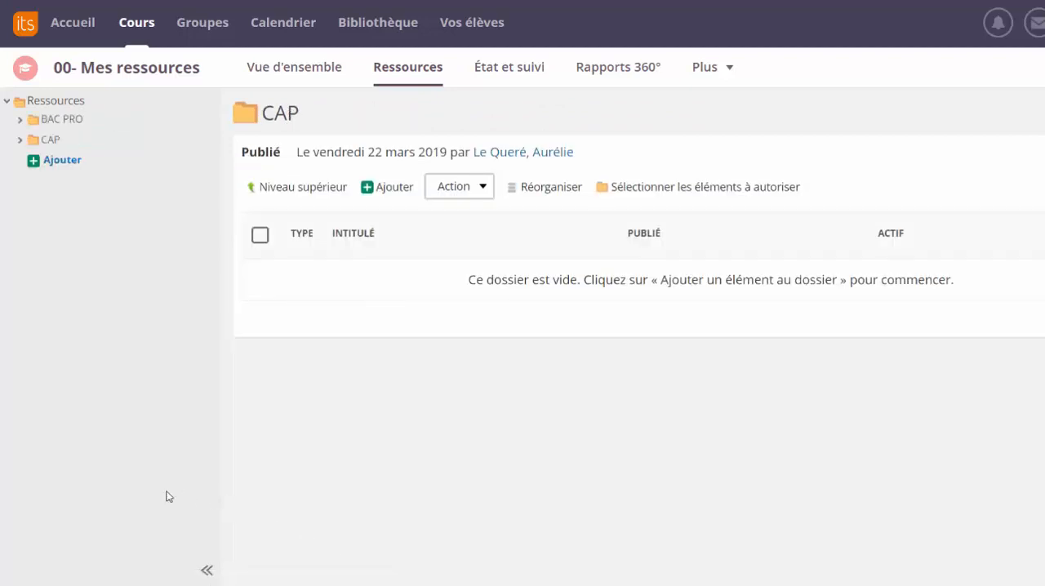
- Add a subfolder named "Français" inside the BAC PRO folder
left_click(77, 122)
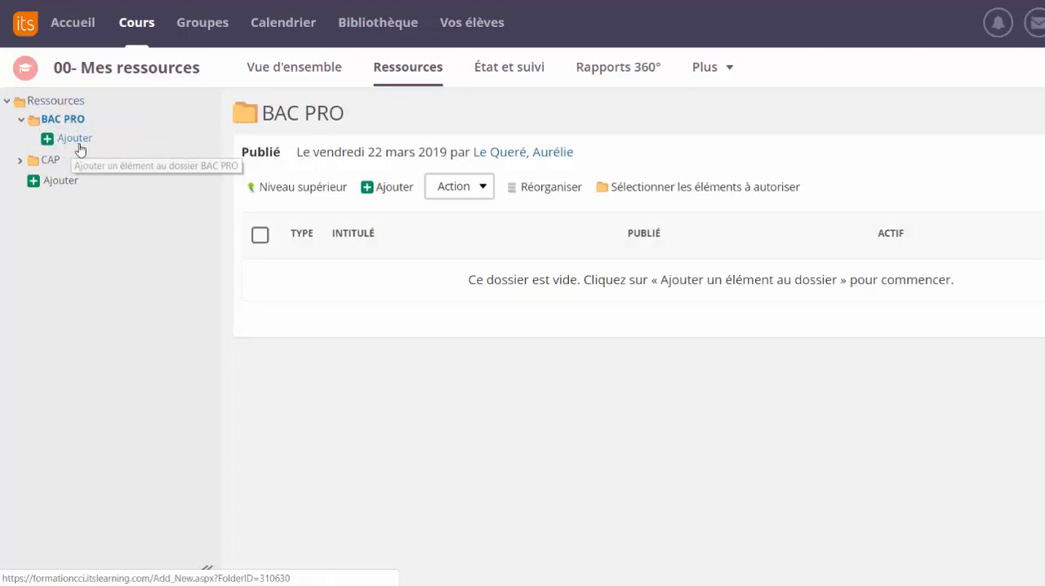
left_click(81, 141)
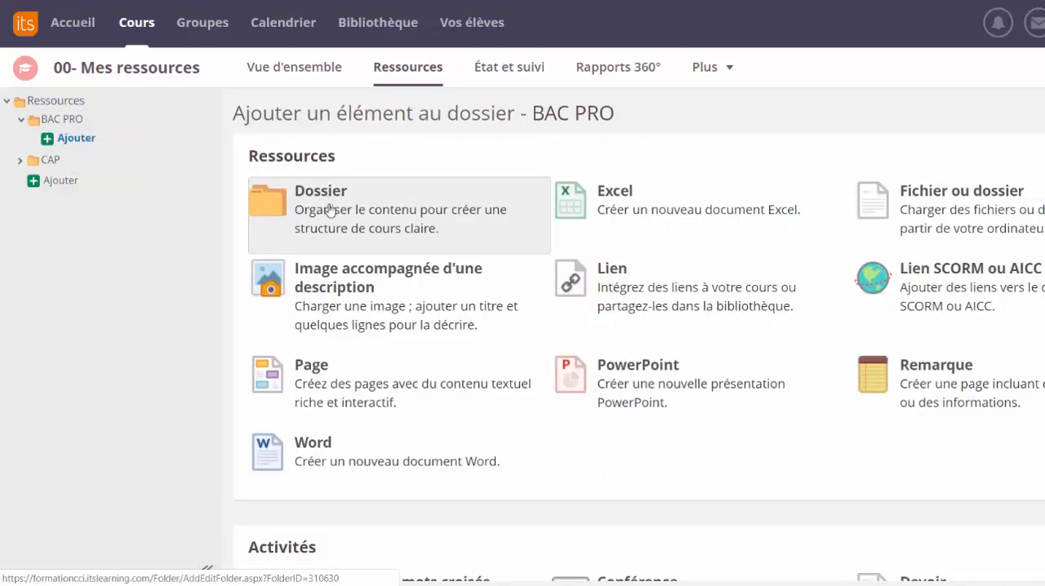
left_click(325, 211)
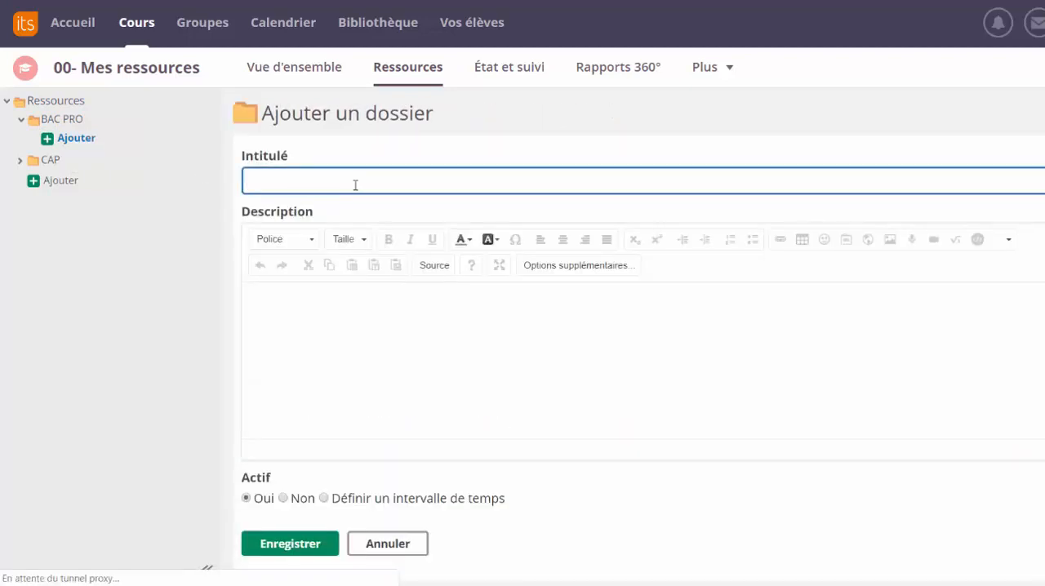
type("Français")
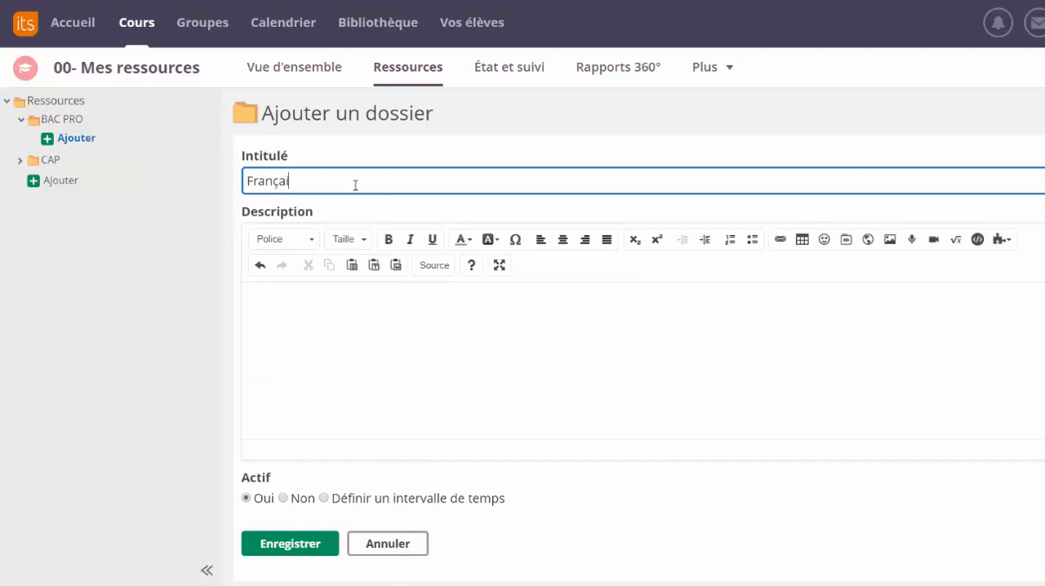
left_click(291, 551)
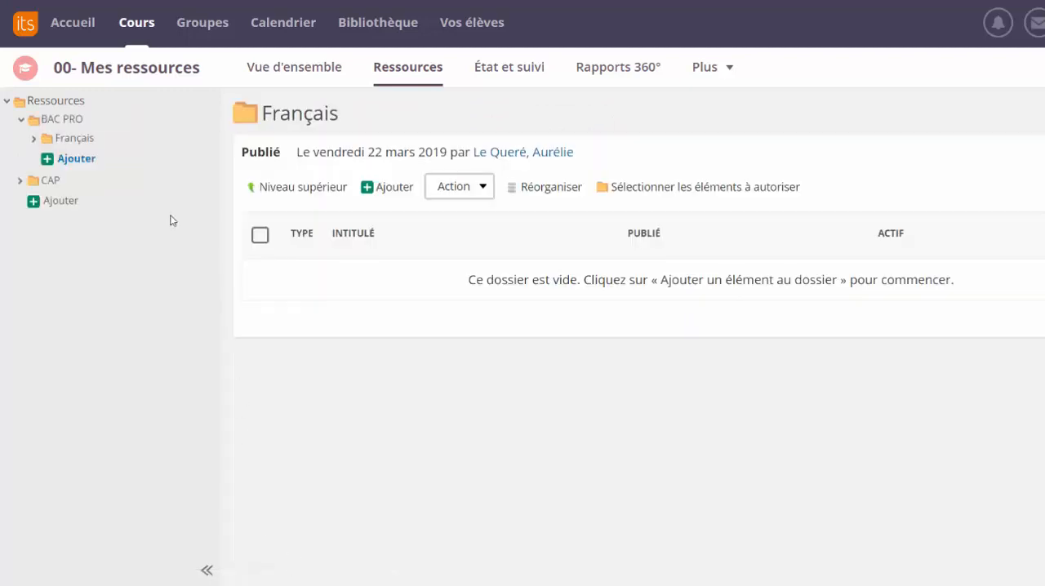